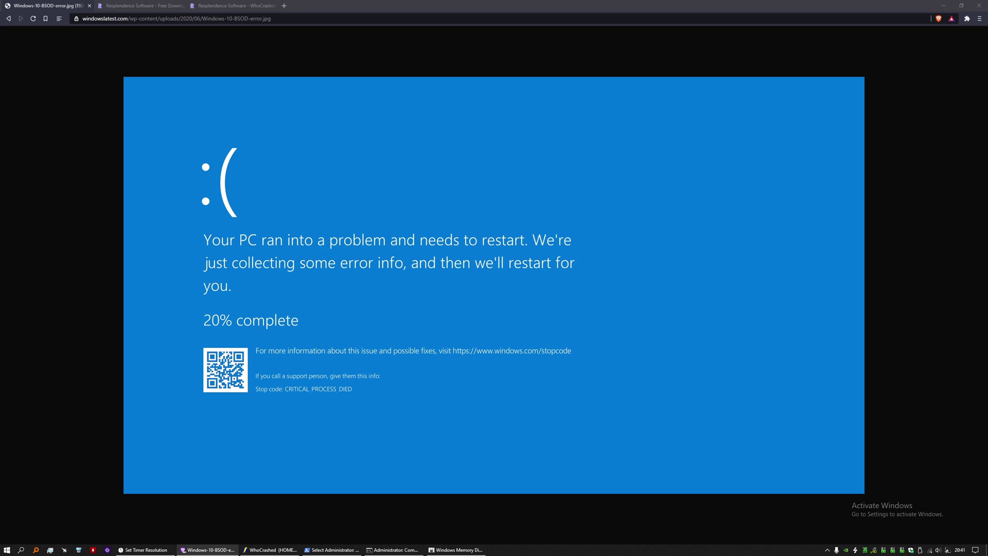
Highlight Resplendence's free WhoCrashed 6.70 Home Edition download link, then switch to the WhoCrashed report
key(ctrl+Tab)
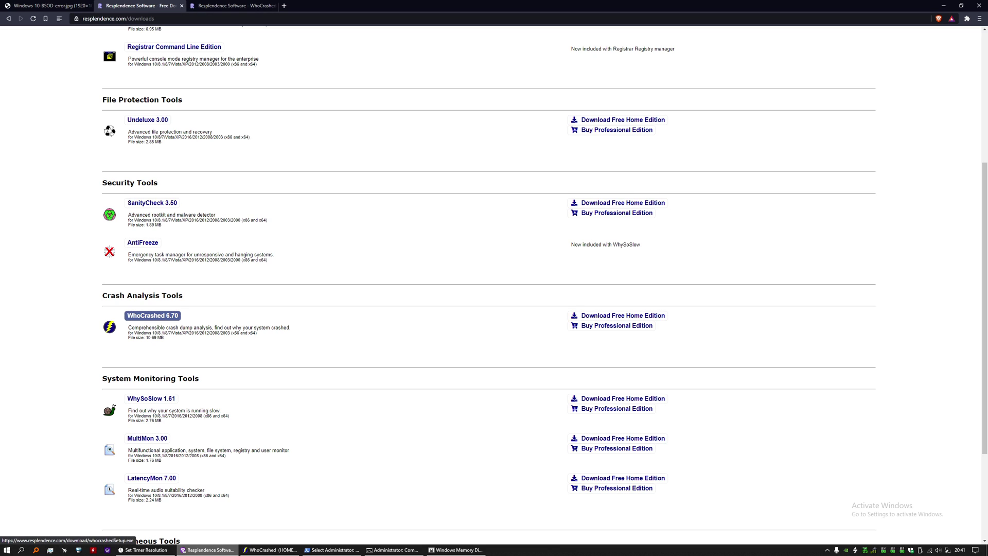
key(Tab)
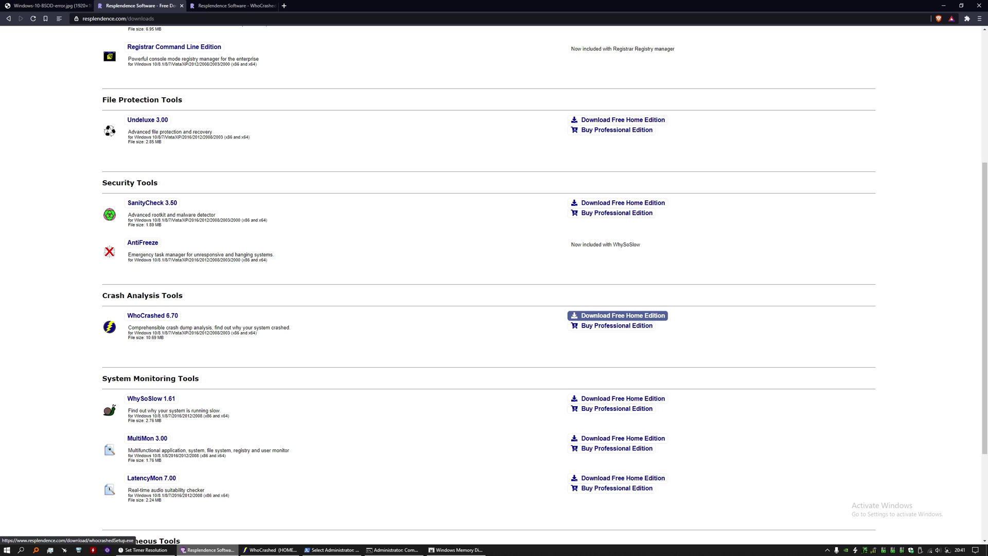
key(Return)
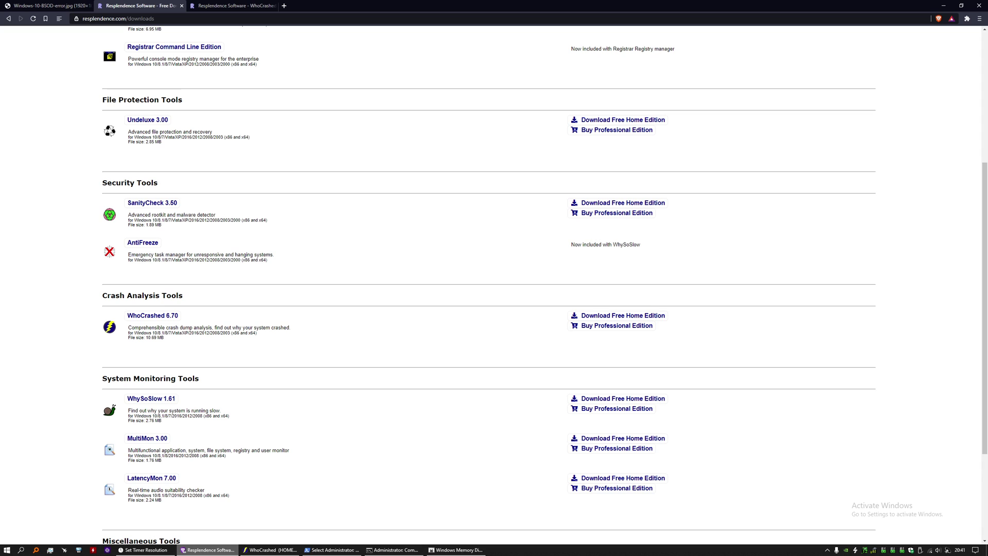
key(alt+Tab)
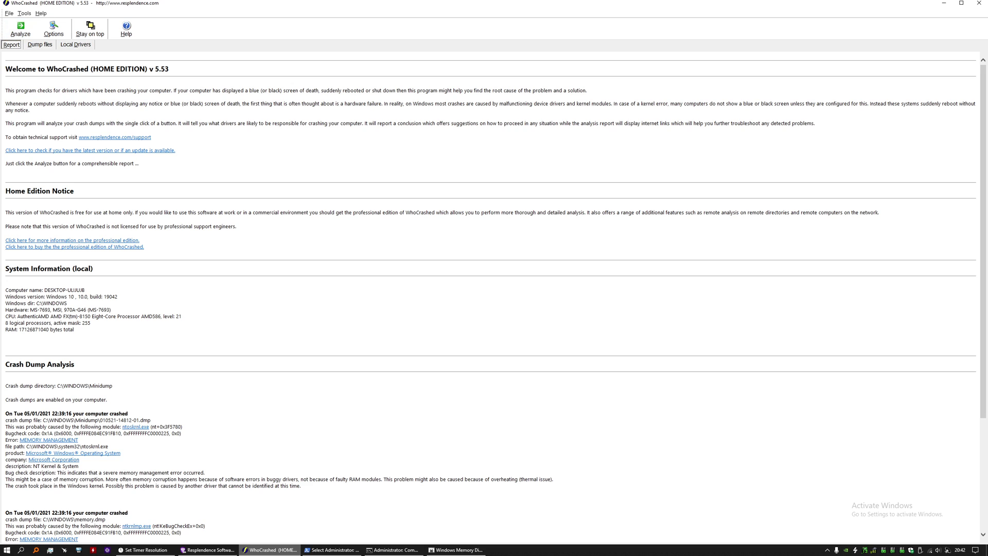
Scroll the WhoCrashed report and highlight the first crash's MEMORY_MANAGEMENT bug check description
scroll(489, 299, down, 3)
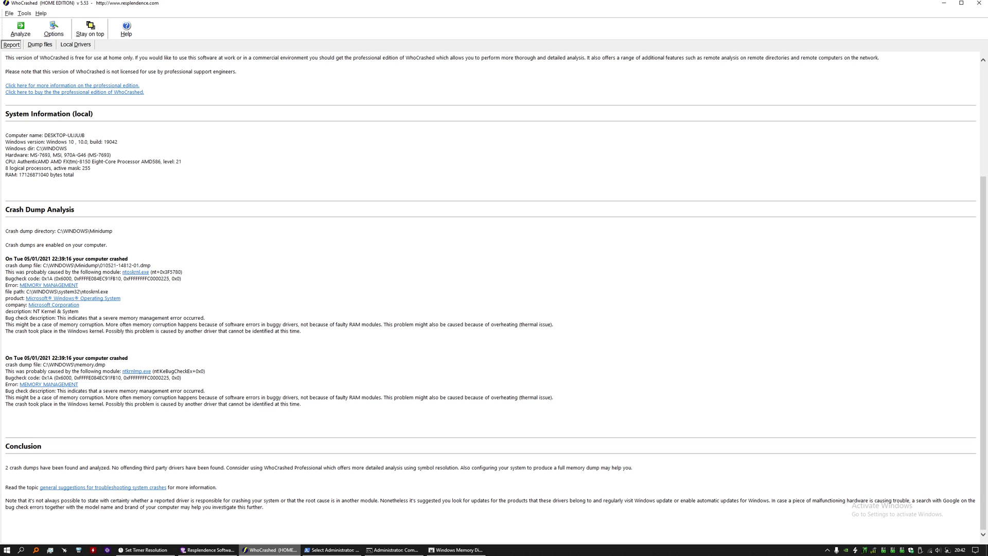
drag(6, 317, 303, 331)
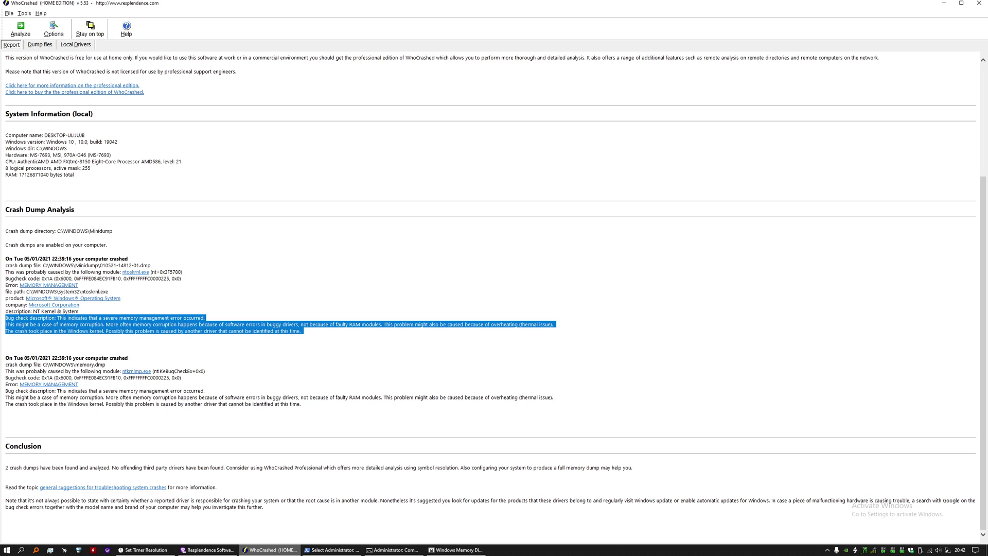
key(Escape)
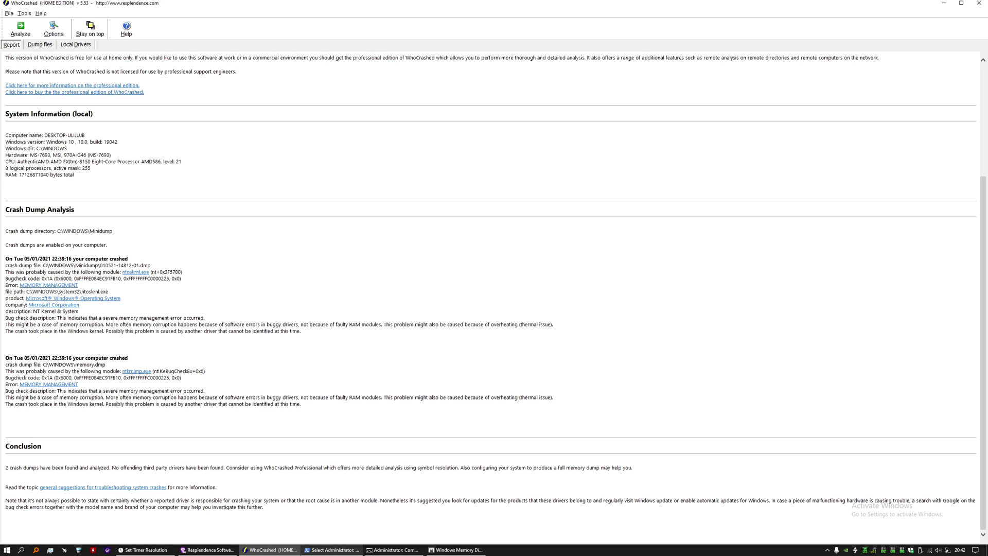
Display 'sfc /scannow' in the admin PowerShell, then switch to the Administrator Command Prompt
click(332, 550)
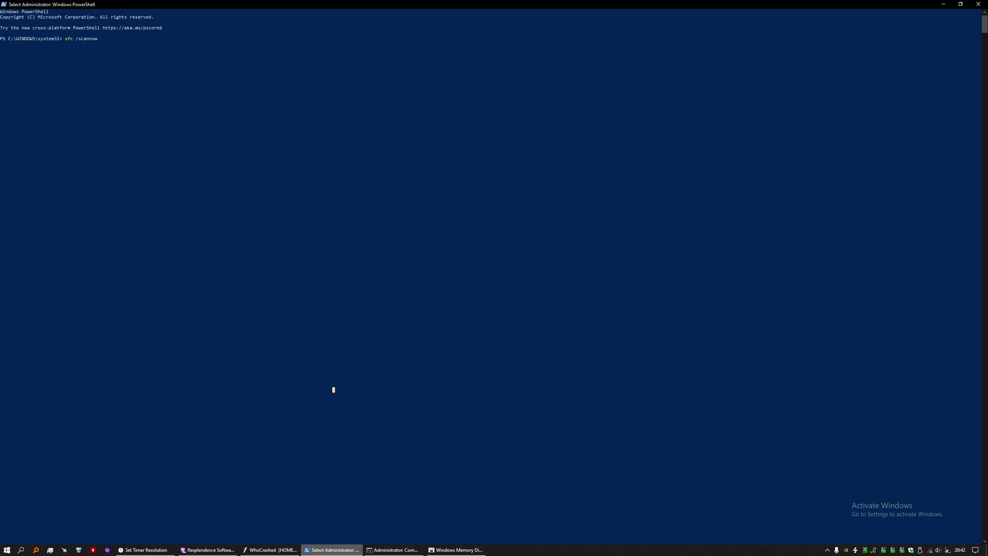
key(alt+Tab)
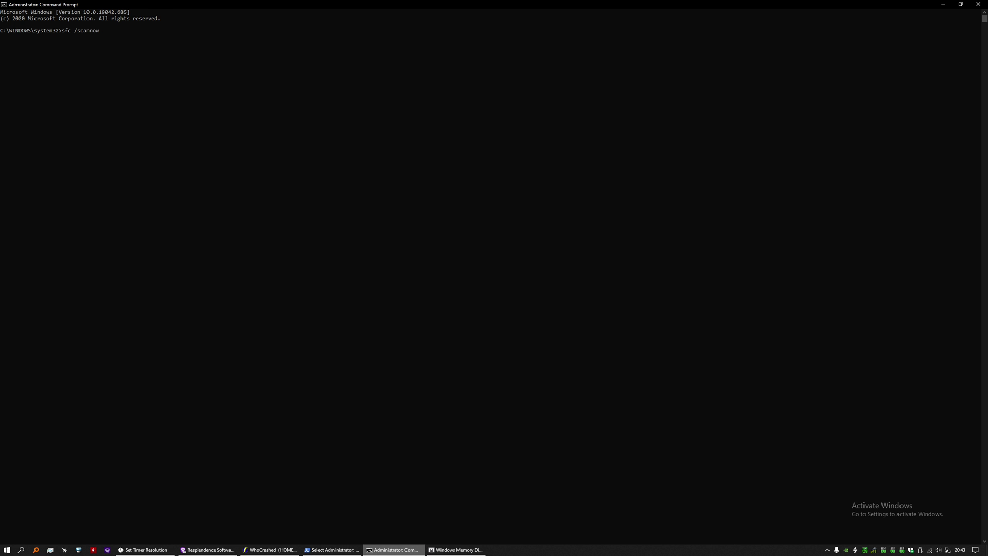
Bring up the mdsched Windows Memory Diagnostic window with its memory-check options
key(alt+Tab)
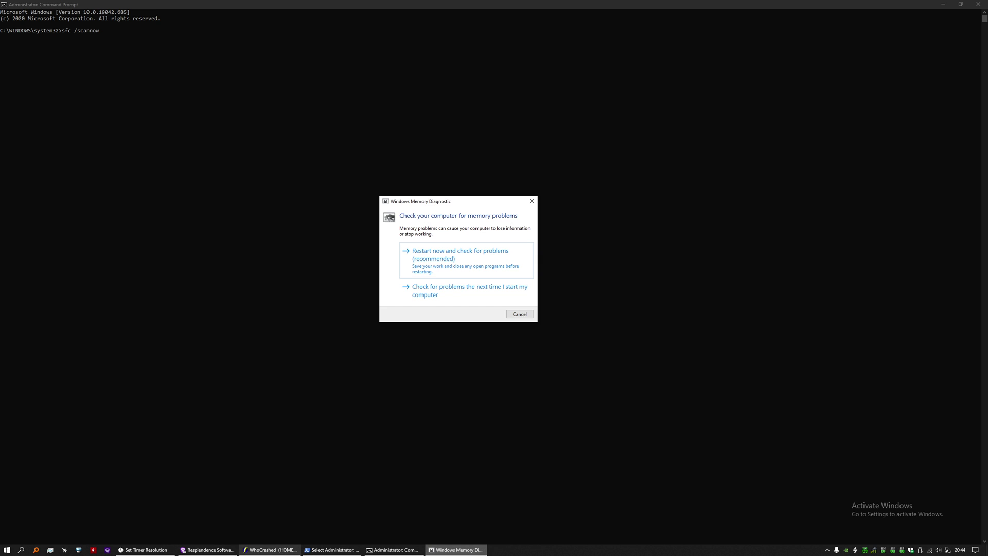
Glance at the browser's WhoCrashed help page, then return to the WhoCrashed crash report
click(271, 550)
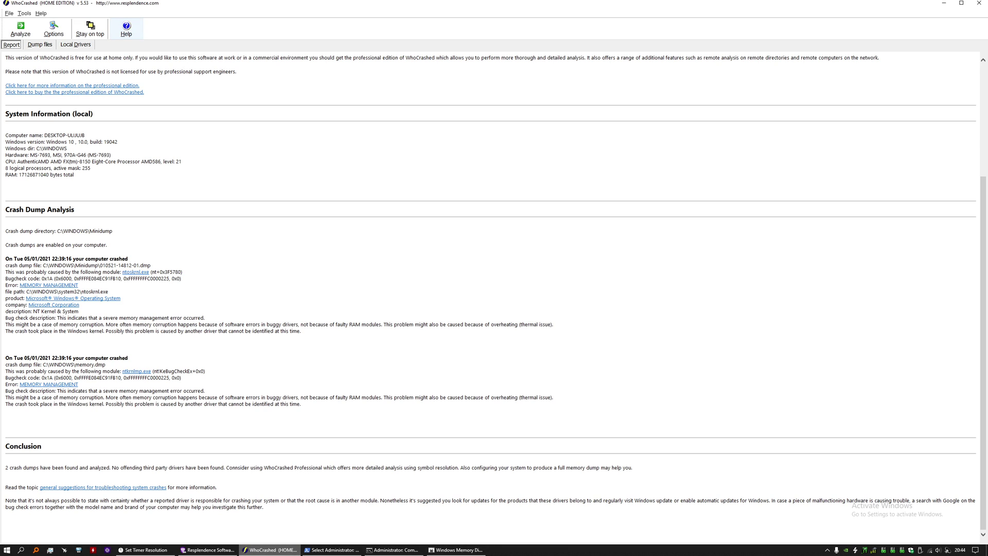
click(208, 550)
key(ctrl+Tab)
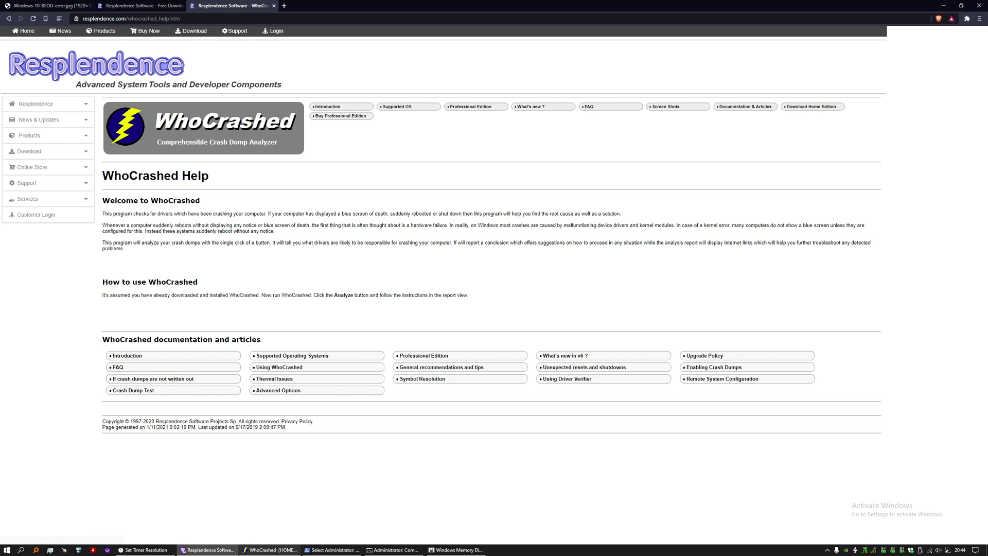
click(271, 550)
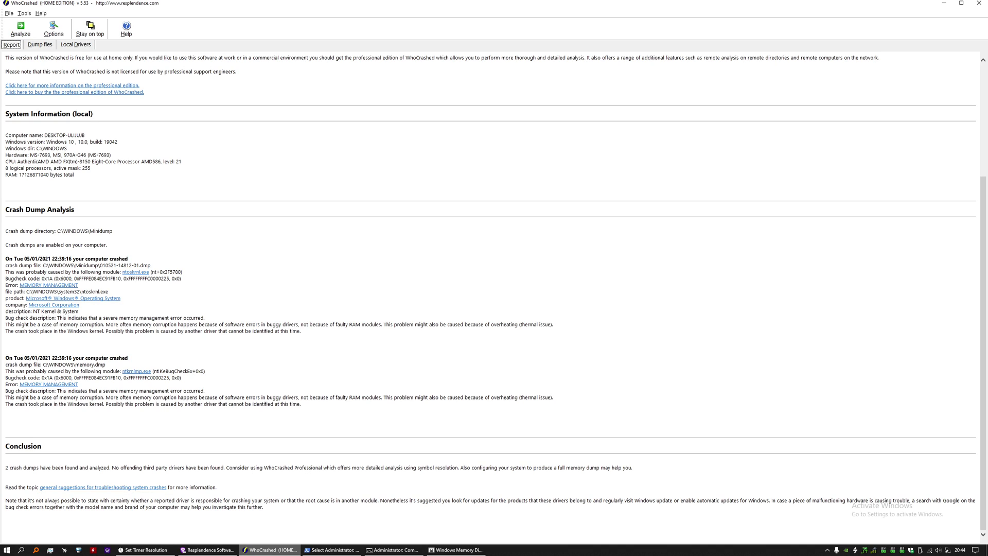
drag(510, 468, 613, 466)
click(613, 467)
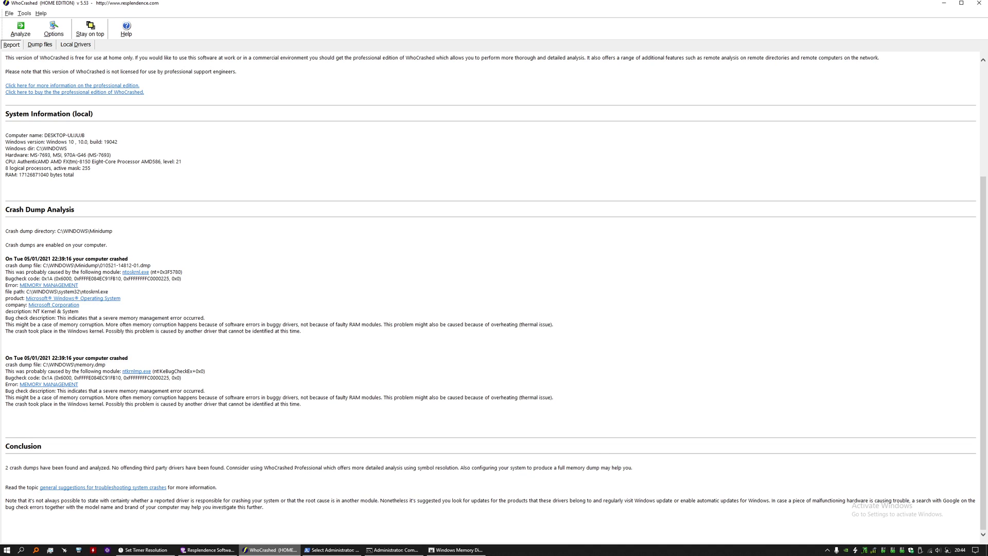